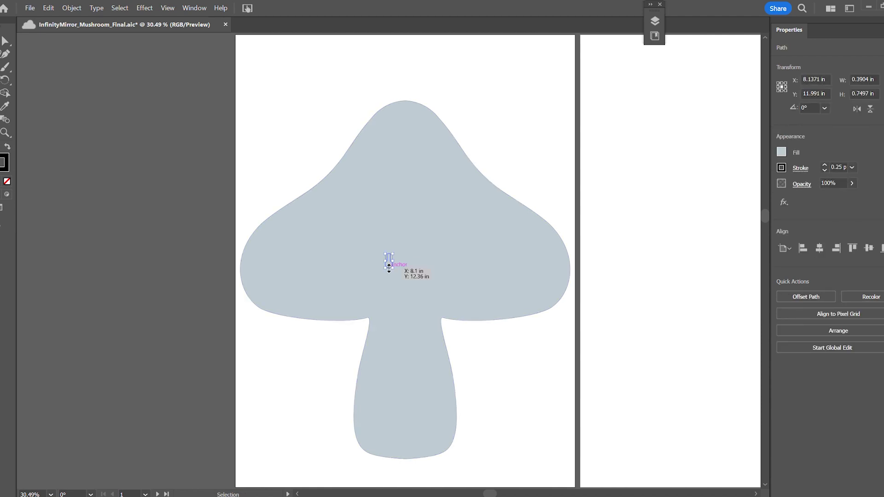
Move the pasted keyhole path into the mushroom's cap and centre it horizontally on the mushroom
click(354, 255)
drag(388, 260, 402, 143)
click(335, 74)
drag(335, 74, 460, 208)
click(819, 247)
Set the keyhole path's fill to None
click(629, 157)
click(407, 140)
click(781, 153)
click(662, 191)
click(522, 173)
click(491, 126)
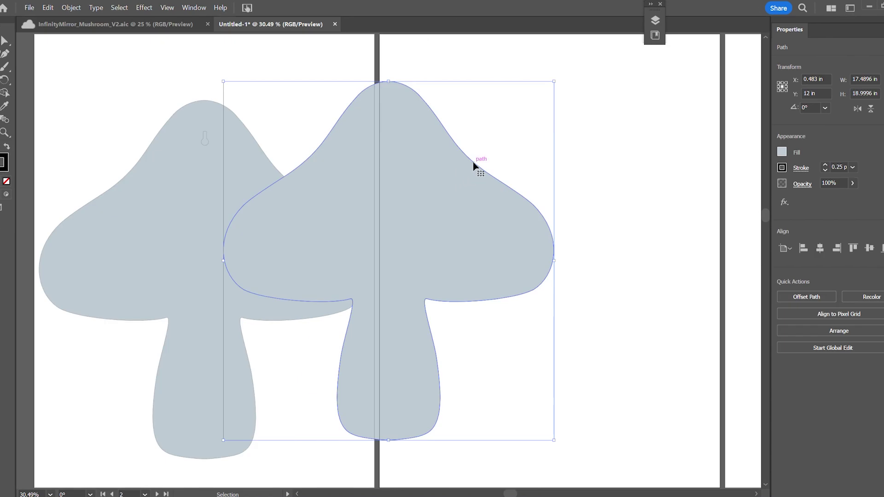
Move the mushroom to the right artboard and create a -0.65 in offset path
drag(474, 164, 635, 167)
click(813, 297)
text(-0.65)
click(541, 299)
click(557, 326)
Delete the outer mushroom path, then copy the original left mushroom
click(458, 354)
click(464, 309)
key(Delete)
scroll(561, 331, right, 3)
click(306, 249)
key(ctrl+c)
Move the pasted mushroom onto artboard 3, inset it -0.5 in, and Minus Front to leave a ring
scroll(558, 236, right, 18)
click(557, 236)
key(ctrl+v)
drag(523, 197, 662, 199)
click(795, 297)
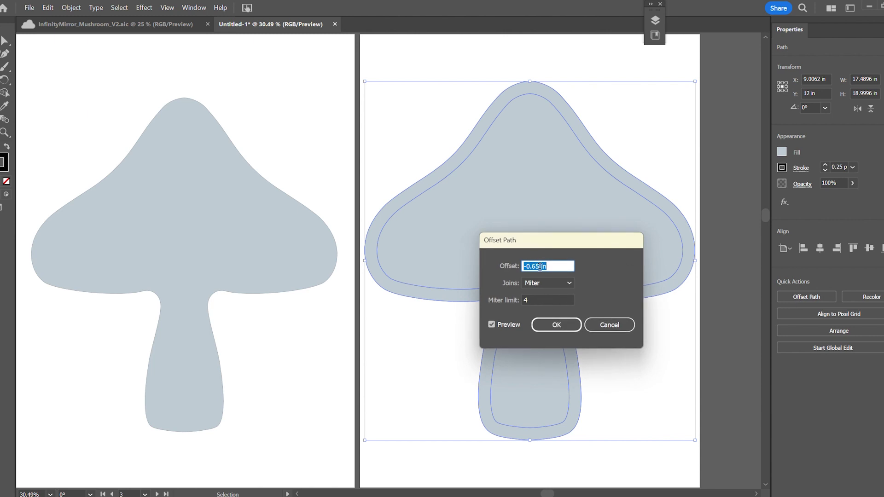
text(-.5)
click(558, 324)
click(619, 371)
click(594, 273)
click(801, 295)
click(656, 345)
Place a 1 in high rectangle centred at the stem bottom and subtract it to cut a gap
key(ctrl+f)
click(875, 94)
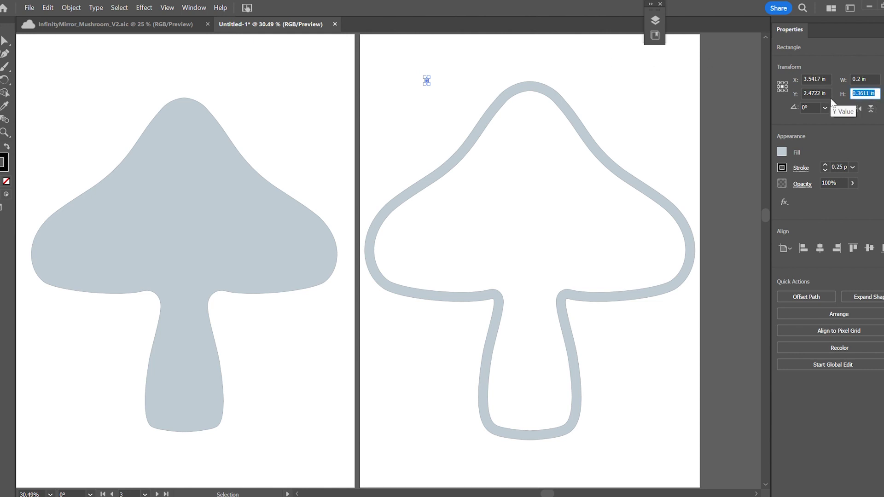
text(1)
key(Return)
click(451, 115)
drag(427, 75, 513, 405)
click(555, 469)
click(820, 248)
click(801, 296)
click(647, 404)
Shift the outline mushroom left and down on its artboard
click(530, 443)
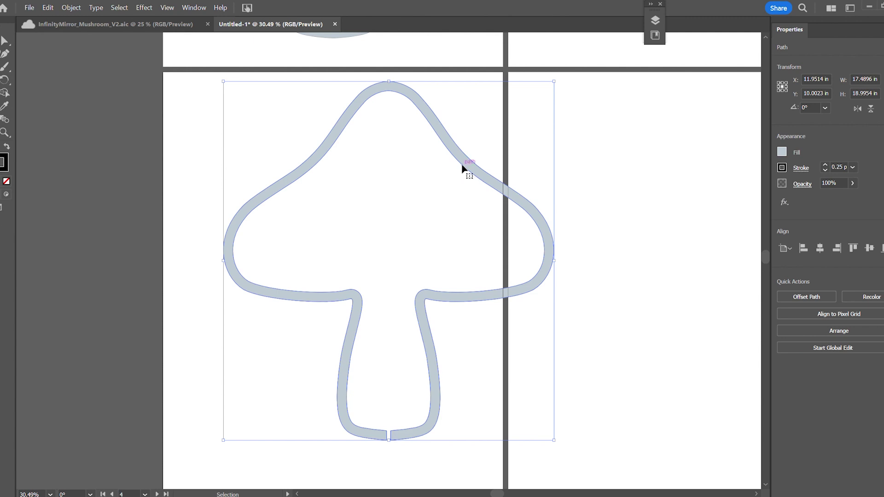
drag(463, 168, 405, 204)
click(586, 193)
Paste a copy of the filled mushroom onto the next artboard beside the outline
scroll(587, 197, up, 5)
scroll(587, 197, right, 2)
scroll(588, 197, up, 3)
click(591, 161)
scroll(591, 161, down, 11)
scroll(591, 161, up, 1)
key(ctrl+v)
drag(481, 188, 674, 185)
click(659, 72)
Paste a fresh mushroom copy and move it onto artboard 6
click(587, 210)
scroll(498, 394, up, 3)
scroll(497, 394, right, 10)
scroll(499, 394, right, 2)
scroll(499, 395, left, 3)
scroll(498, 394, down, 3)
scroll(512, 363, left, 1)
key(ctrl+v)
click(576, 144)
drag(453, 204, 569, 181)
Inset the copy with a -1 in Offset Path and Minus Front to leave a ring
click(806, 297)
text(-1)
click(550, 300)
click(556, 328)
click(621, 328)
drag(500, 382, 501, 381)
click(801, 296)
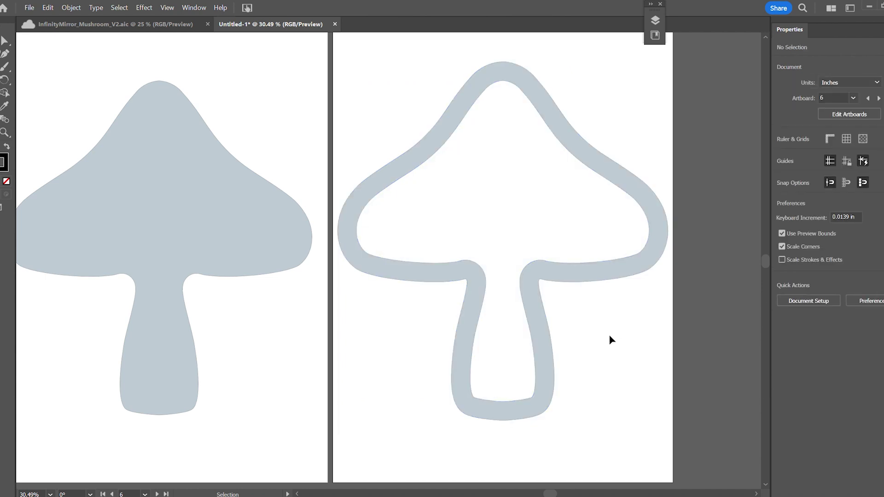